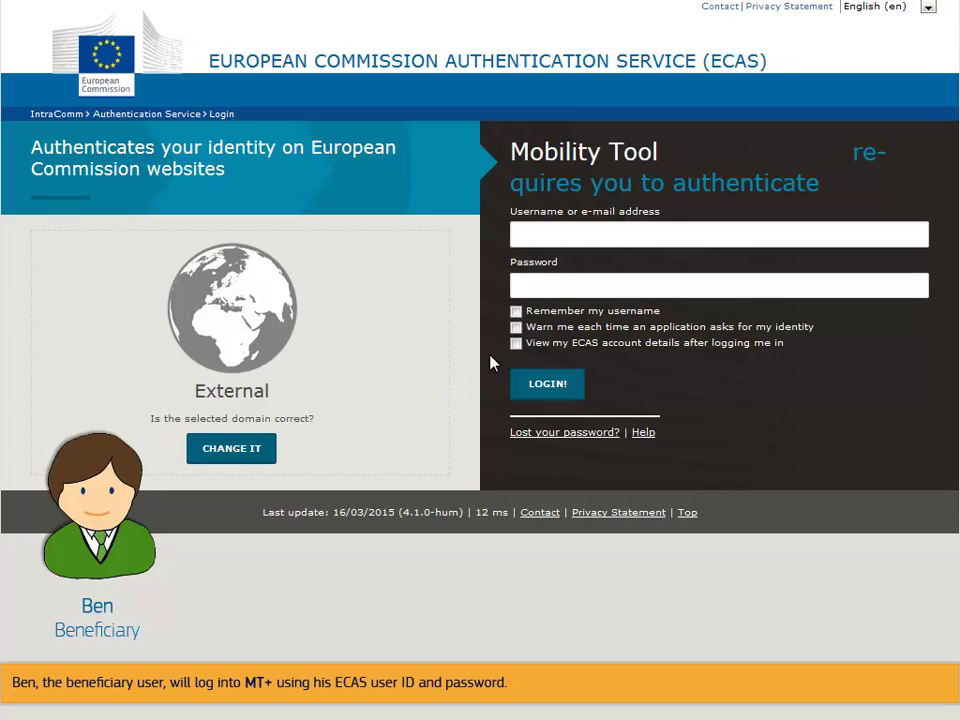
Step: Log in to ECAS with the beneficiary's user ID and account password
left_click(530, 234)
type("f63b025")
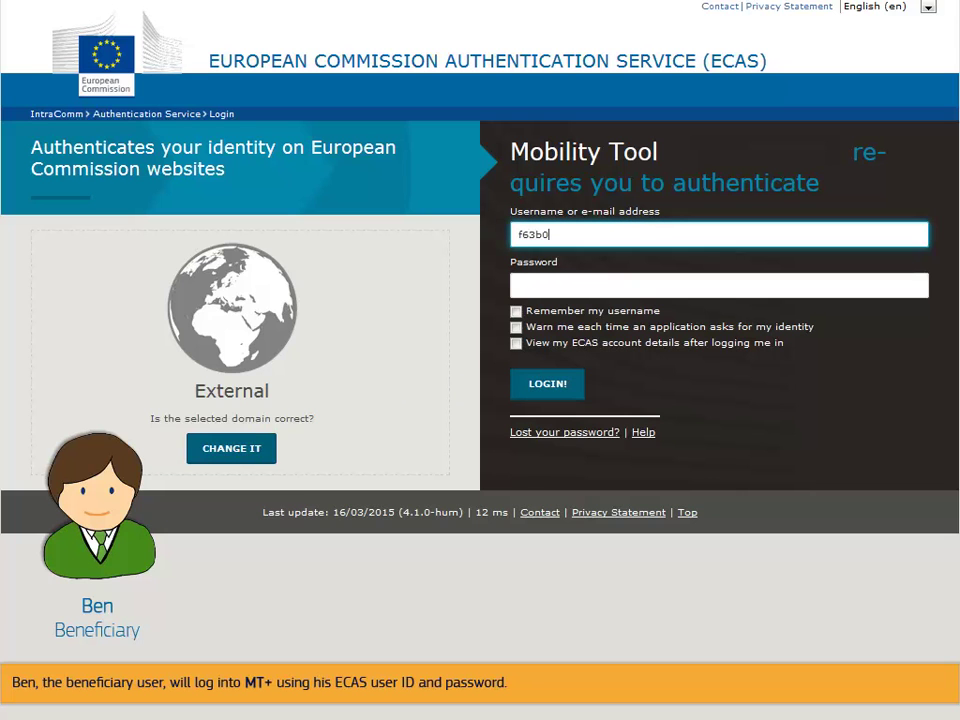
left_click(561, 285)
type("••••••••••")
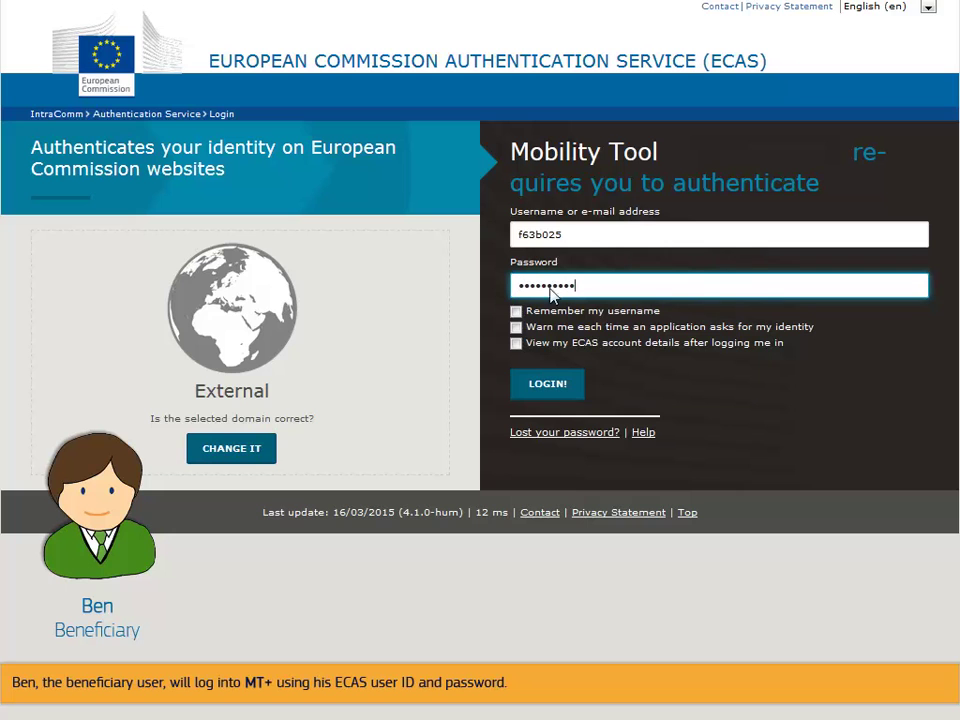
left_click(543, 390)
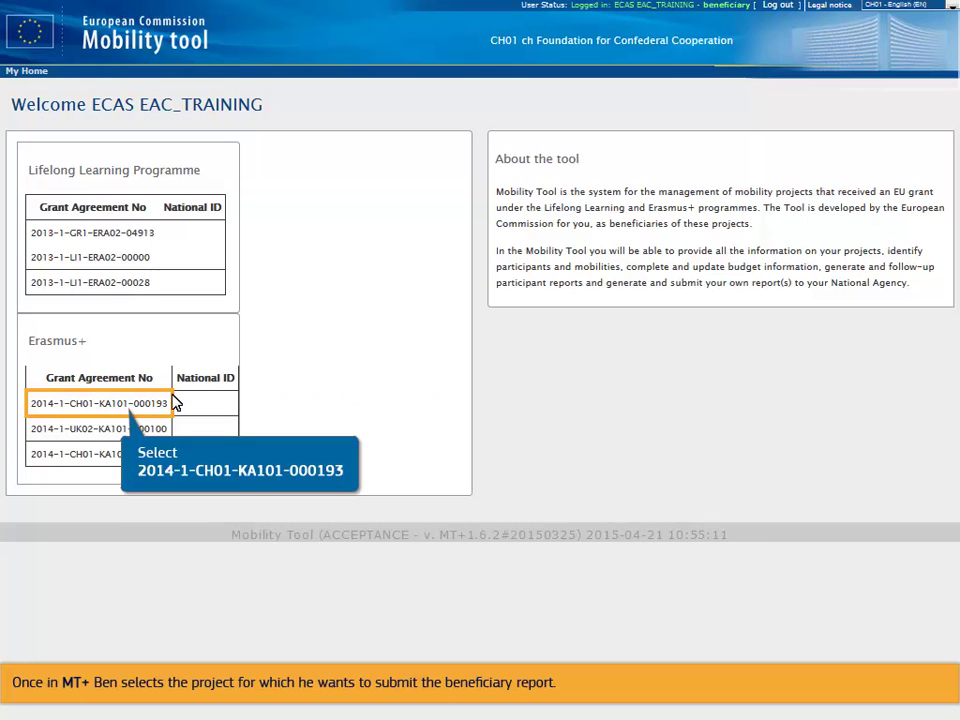
Step: Open grant 2014-1-CH01-KA101-000193, review its mobilities list, then view its budget summary
left_click(115, 410)
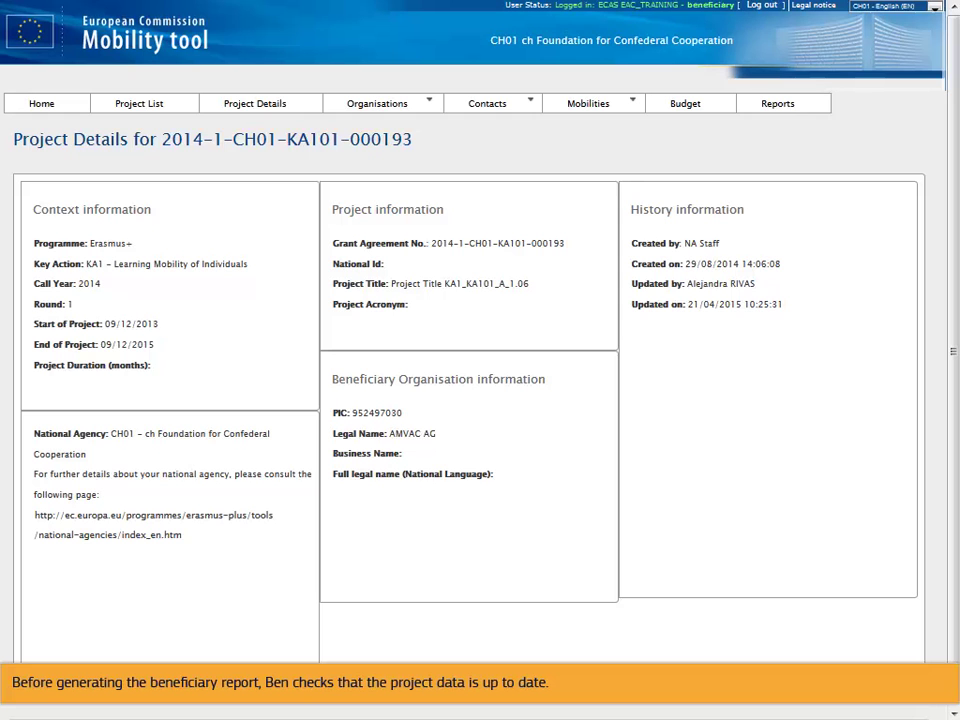
left_click(630, 103)
left_click(643, 124)
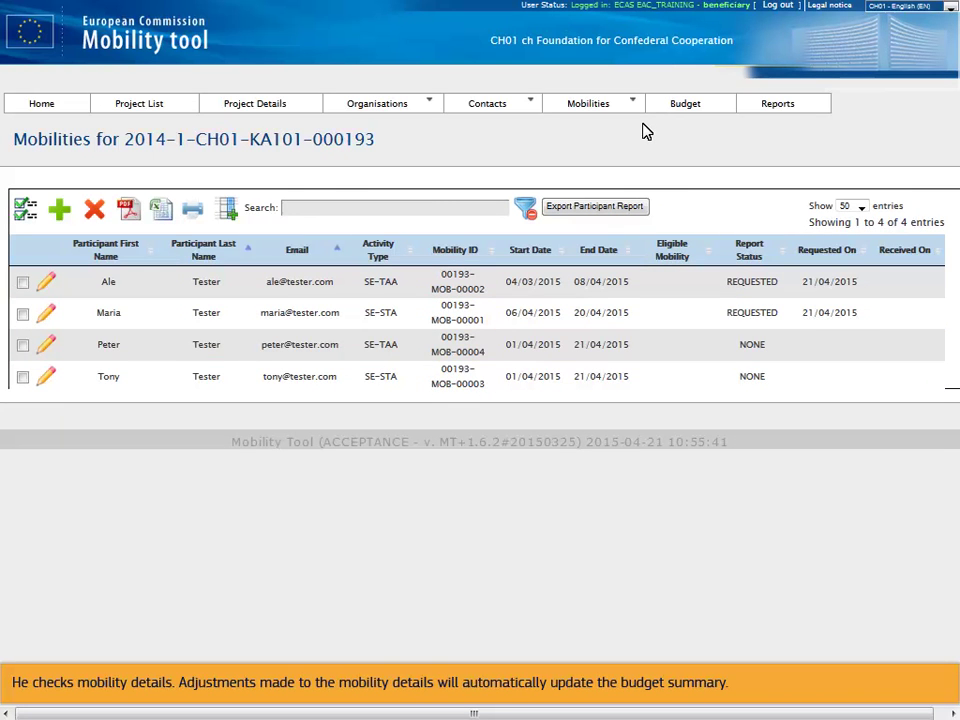
left_click(710, 105)
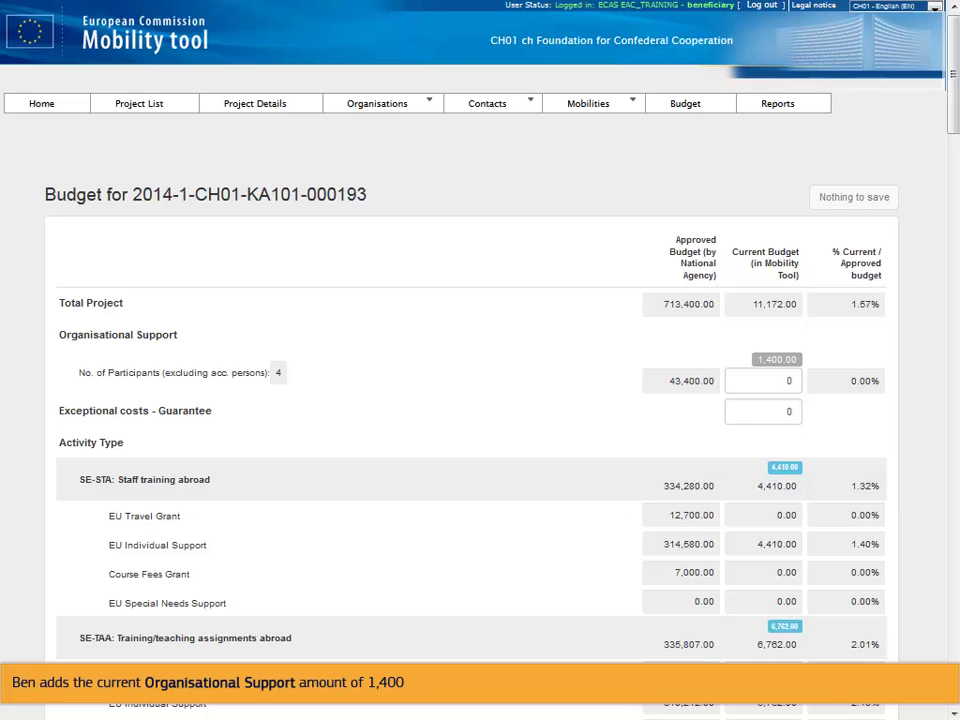
Step: Save an Organisational Support current budget of 1,400, then view the project's organisations list
left_click(775, 381)
type("1,400")
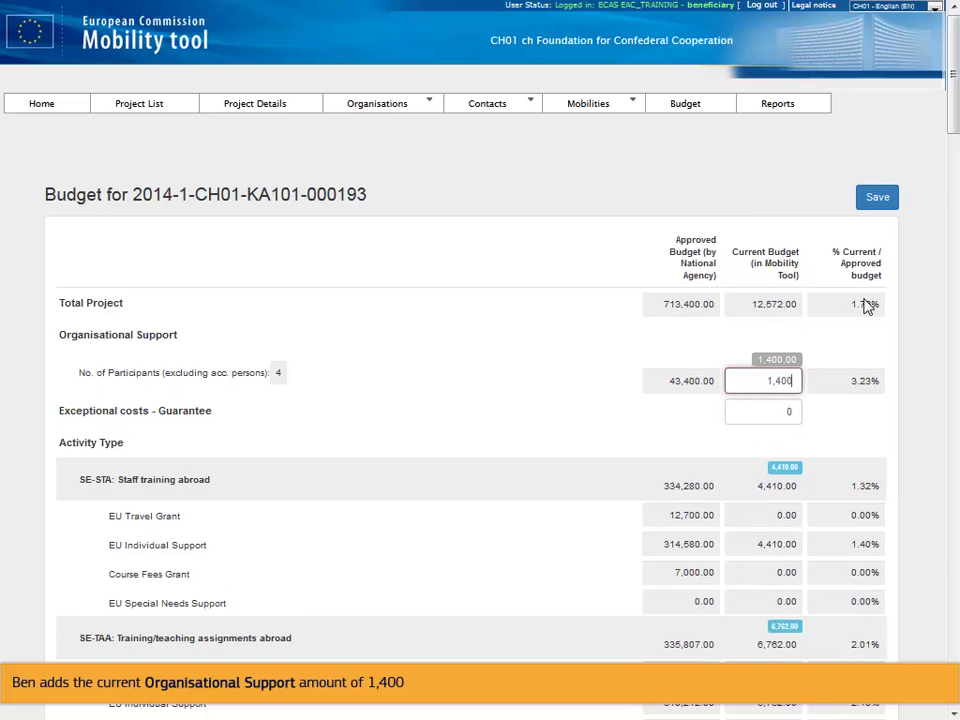
left_click(881, 197)
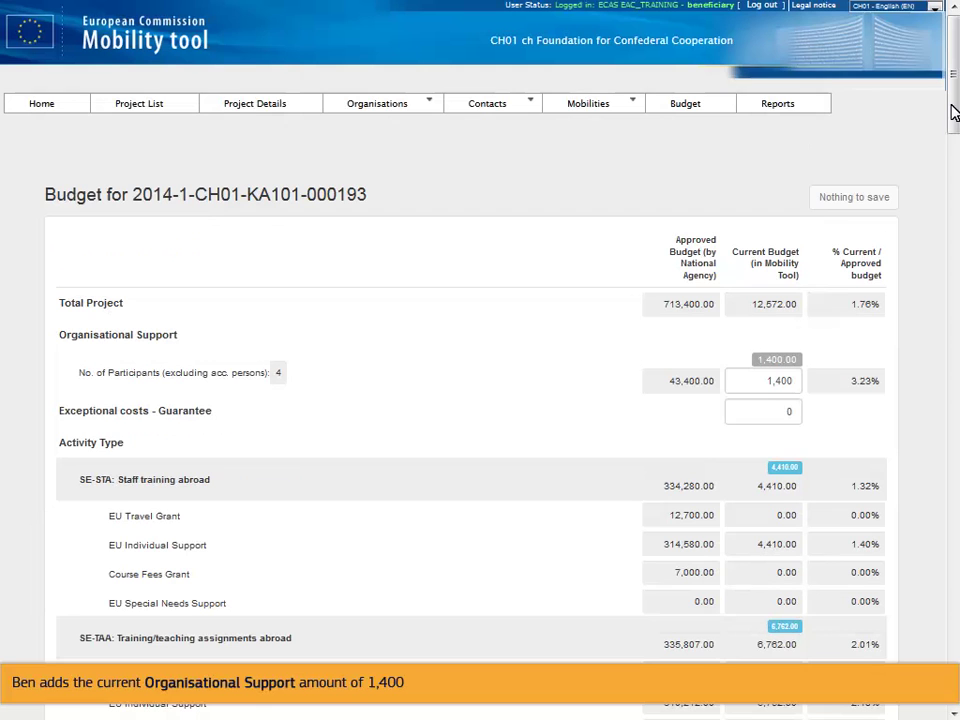
left_click(429, 110)
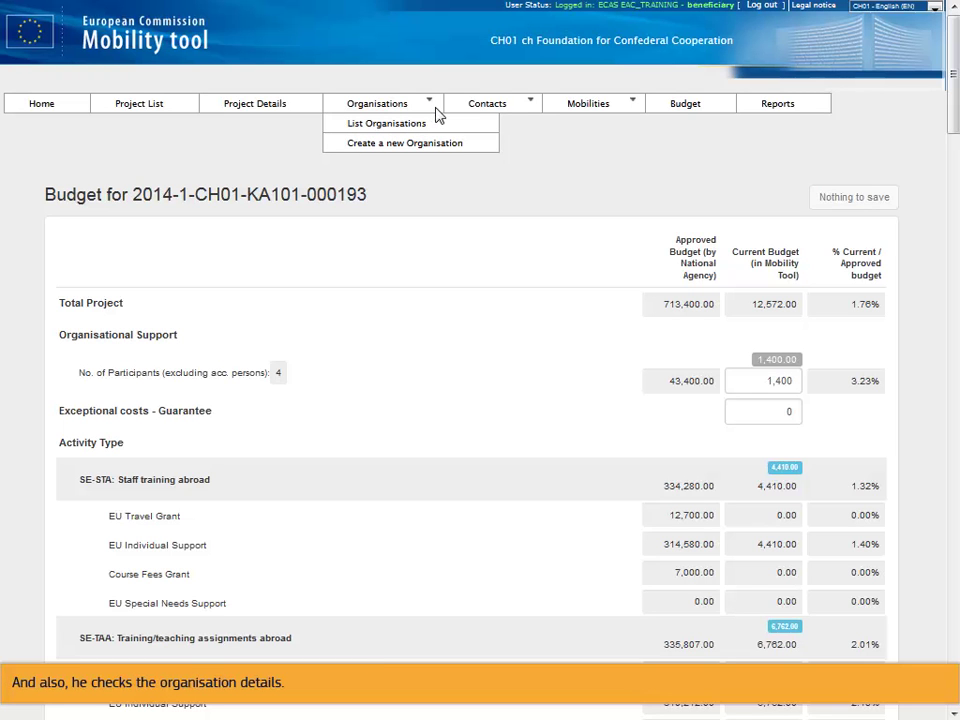
left_click(442, 123)
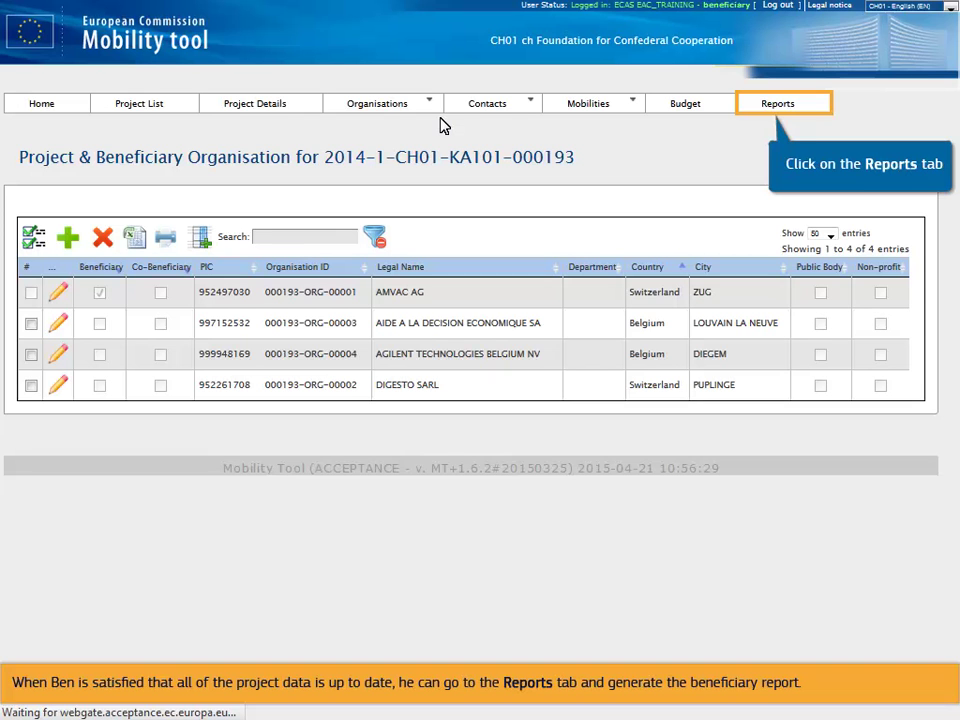
Step: Generate a beneficiary report from the Reports tab and open the draft for editing
left_click(781, 110)
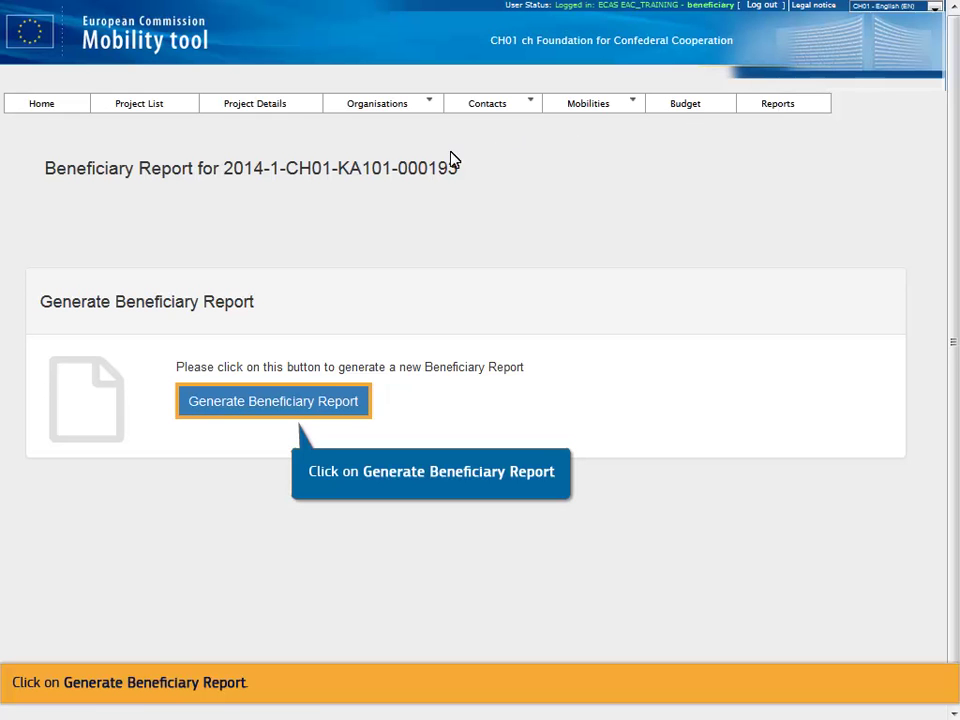
left_click(270, 408)
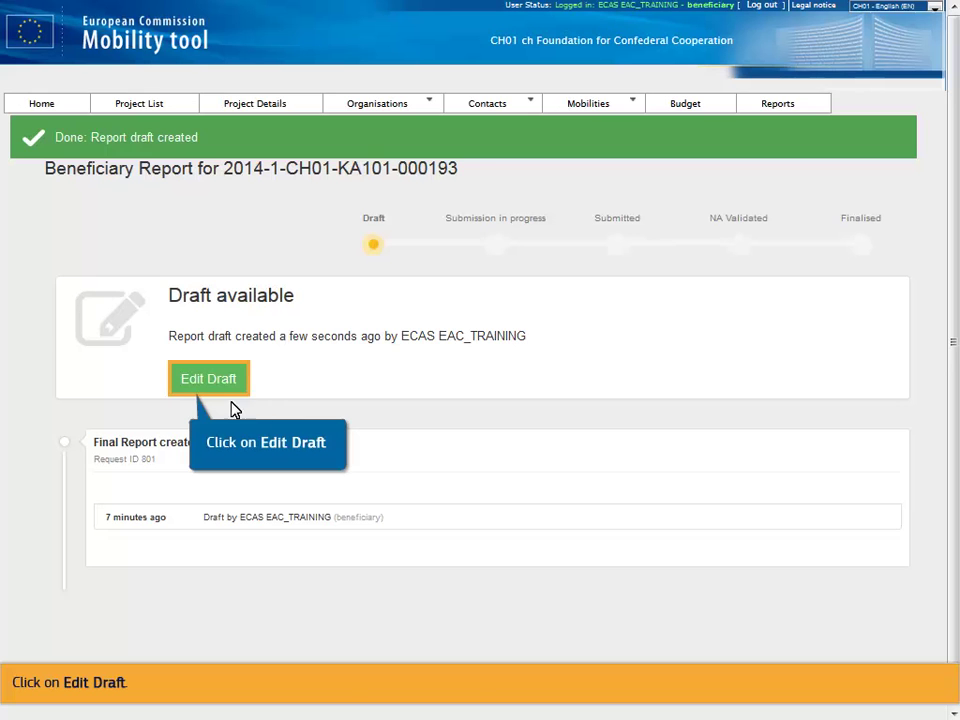
left_click(206, 386)
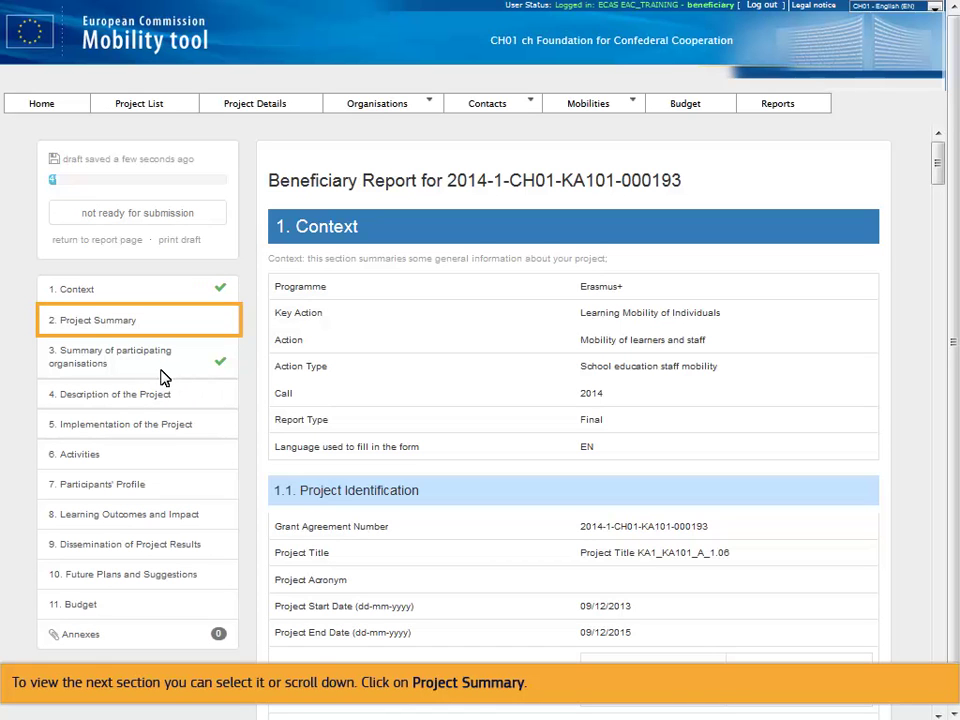
Step: Enter the project summary 'Implementing Creative strategies into Science Teaching'
left_click(145, 320)
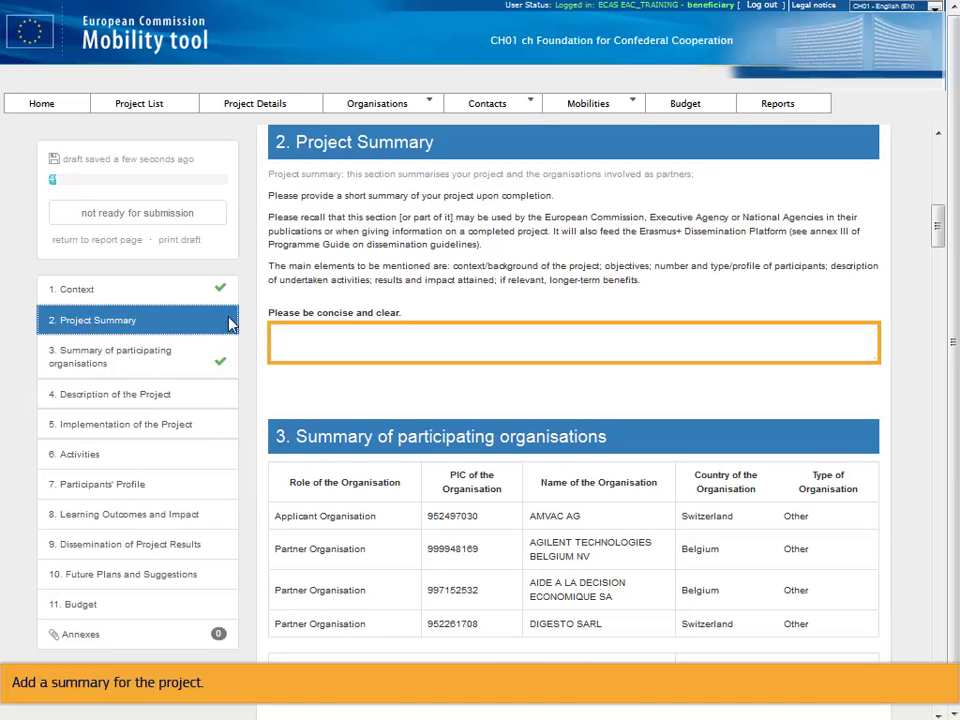
left_click(290, 341)
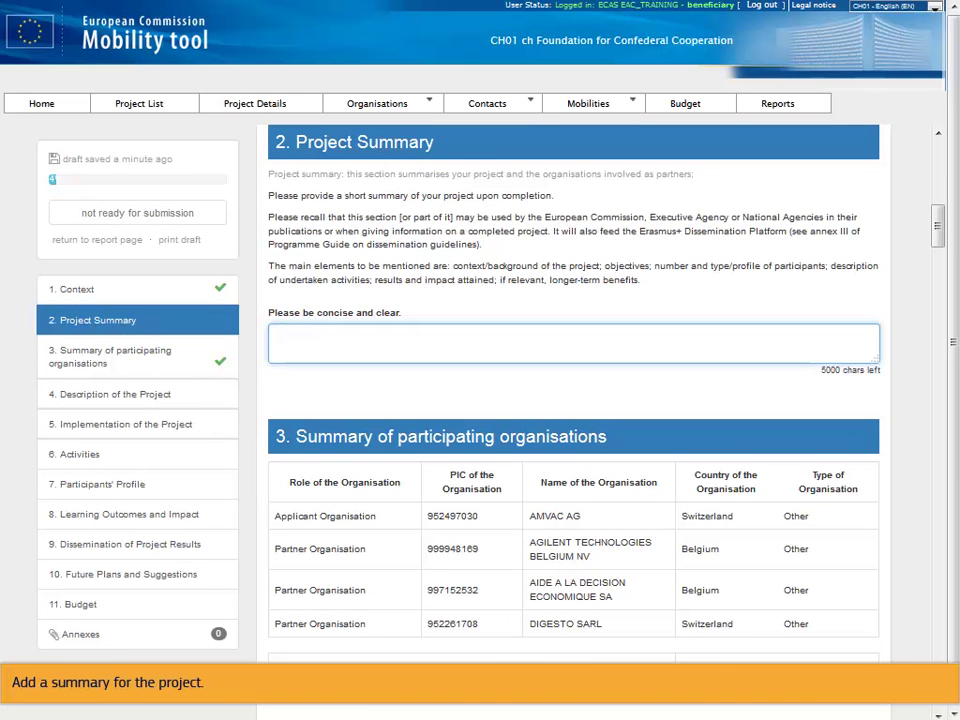
type("Implementing Creative strategies into Science Teaching")
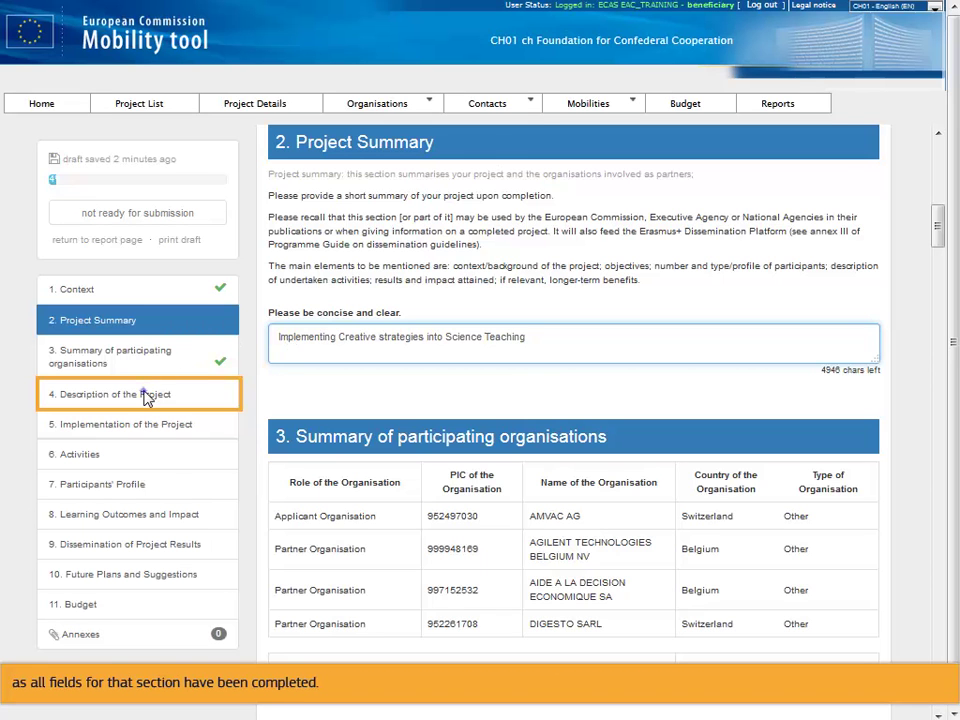
Step: Review the Description of the Project section and the Budget section showing 11,172.00 total
left_click(176, 393)
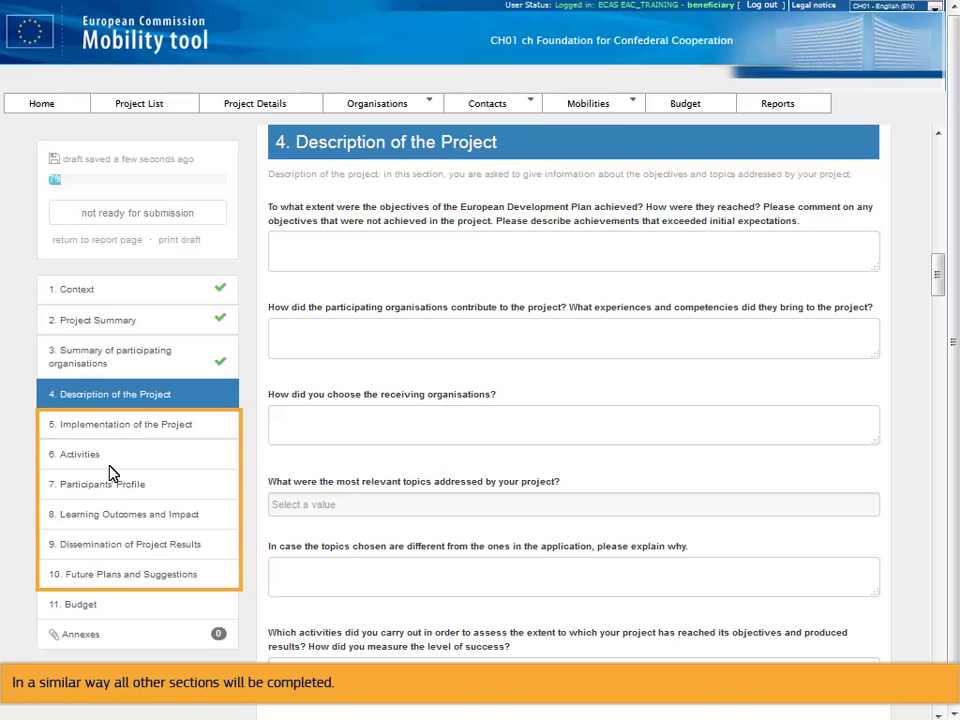
left_click(103, 605)
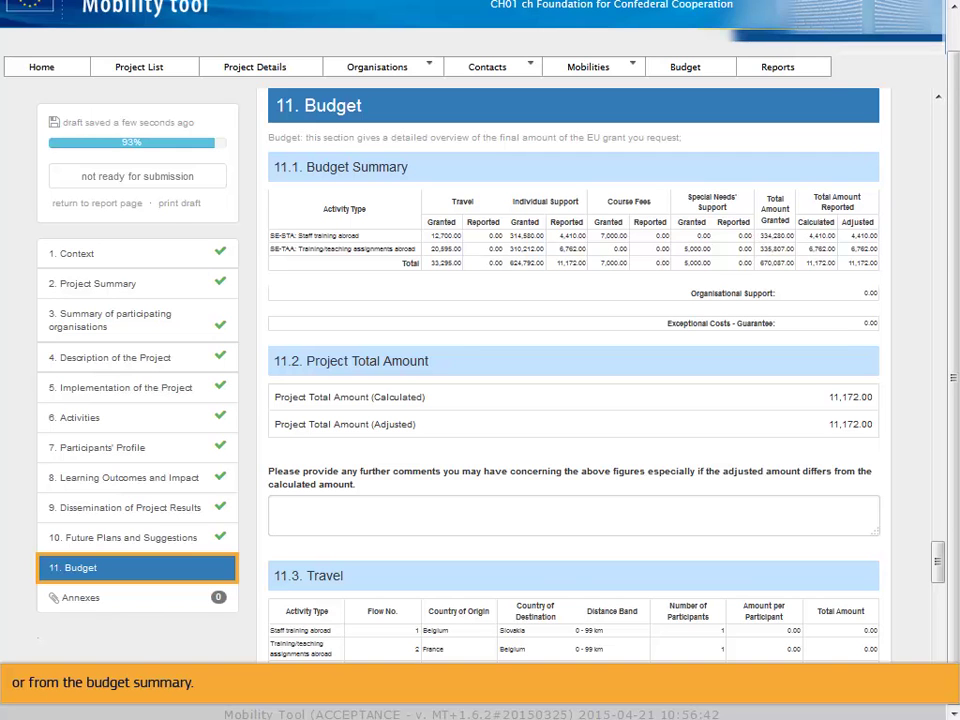
left_click_drag(935, 558, 936, 606)
scroll(936, 628, "up", 5)
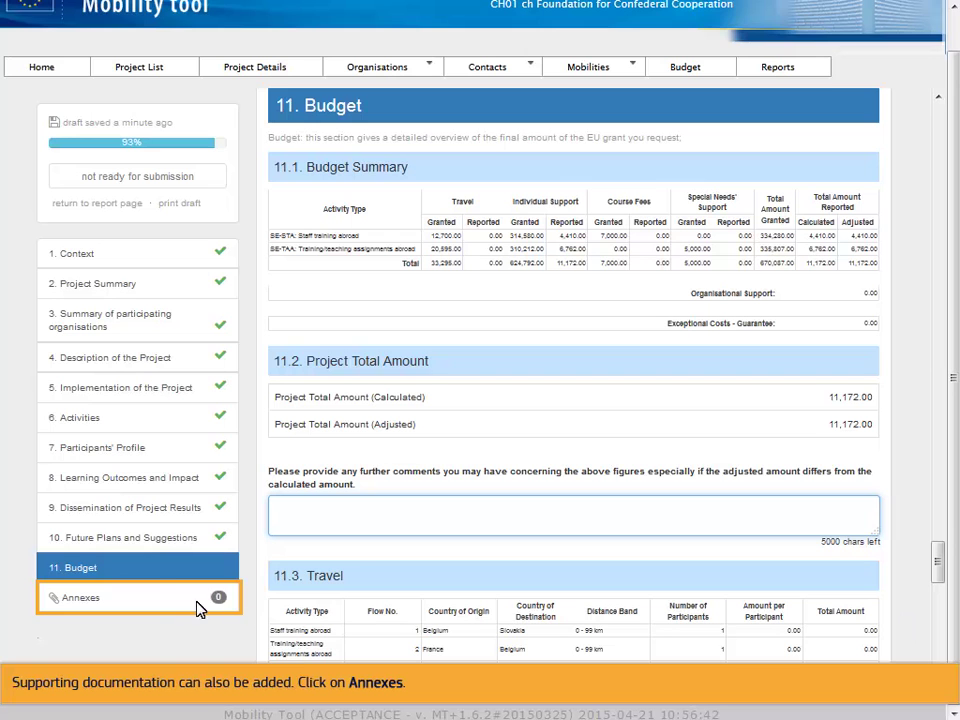
Step: Upload TEST.docx in the Annexes section and go back to the report overview
left_click(160, 598)
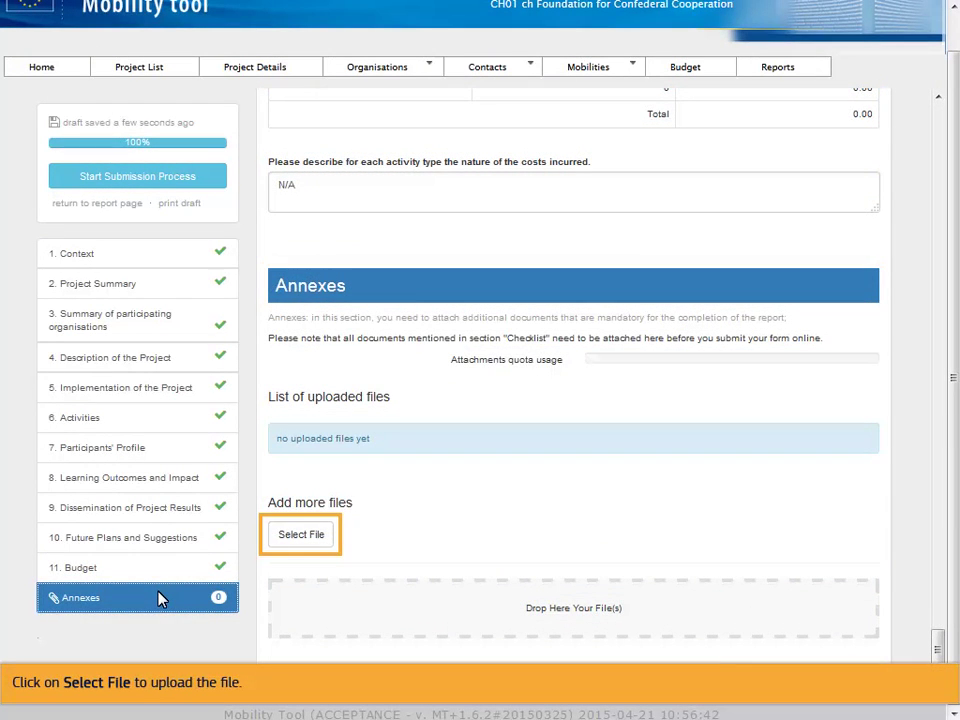
left_click(298, 540)
left_click(326, 179)
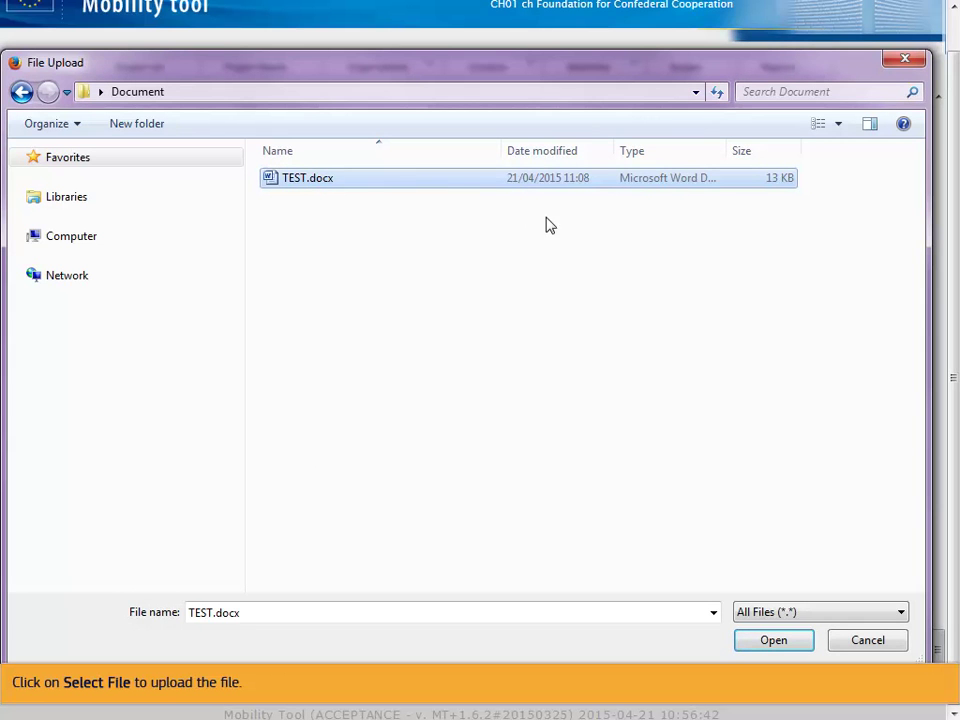
left_click(748, 636)
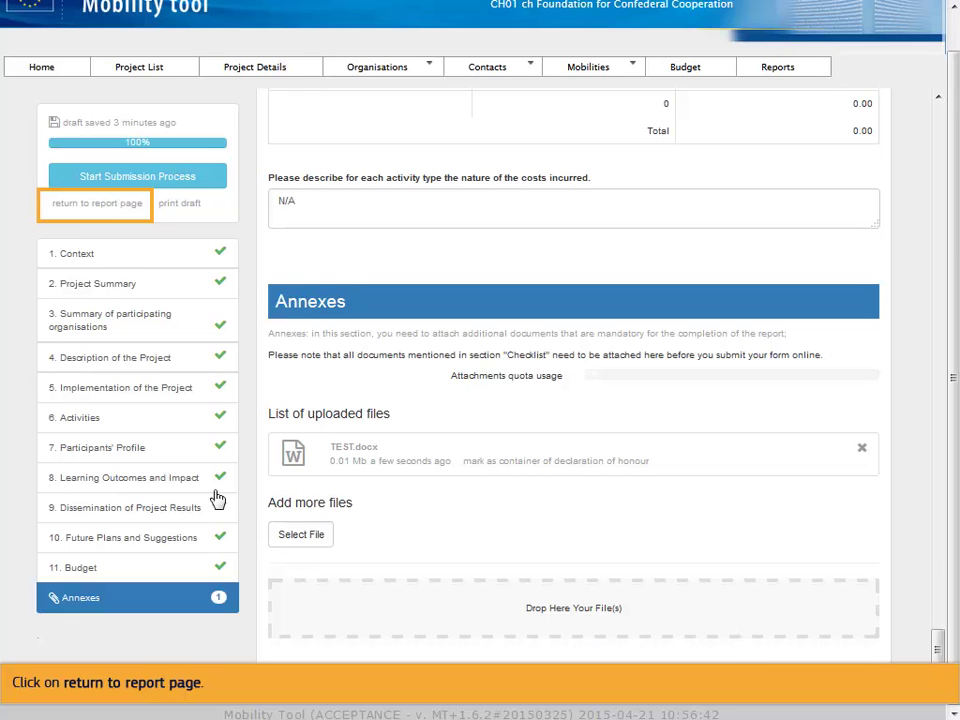
left_click(100, 208)
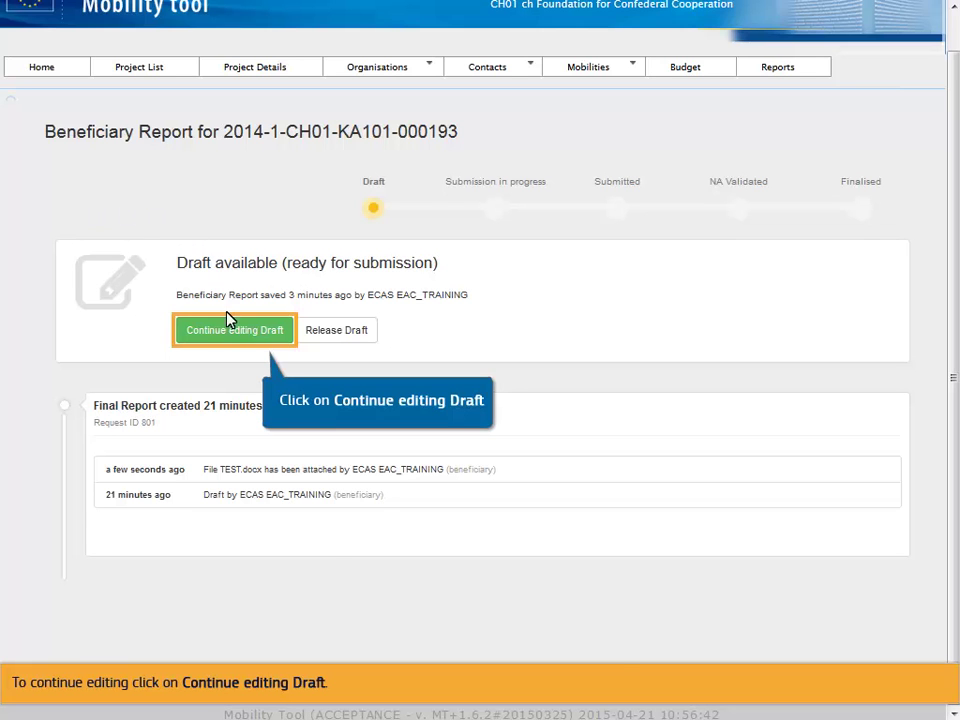
Step: Continue editing the draft and send a printed copy of it to the printer
left_click(229, 338)
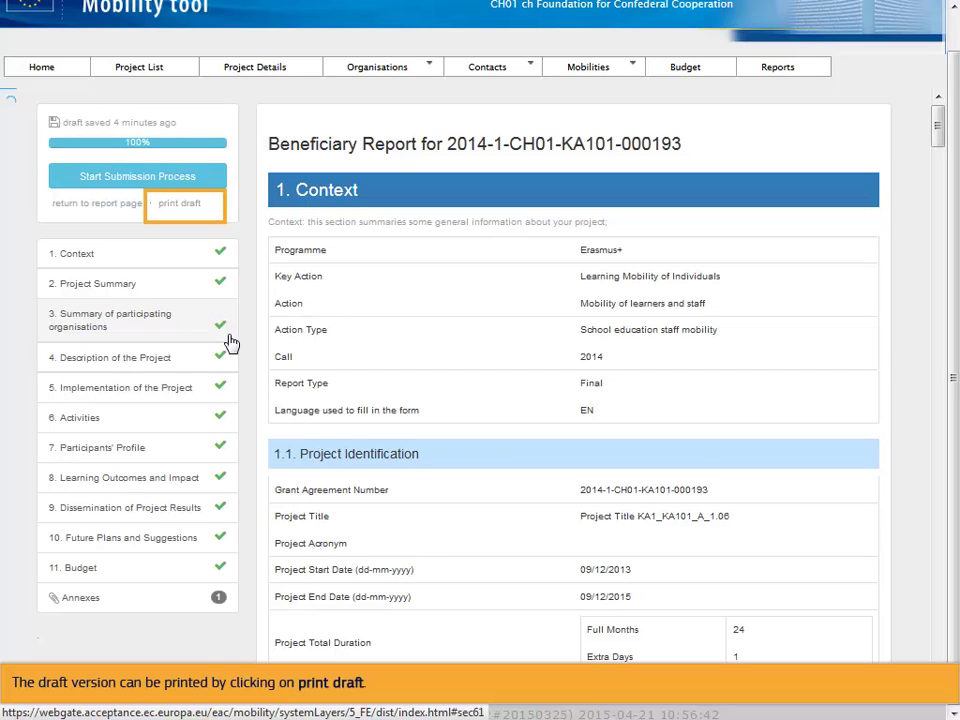
left_click(178, 213)
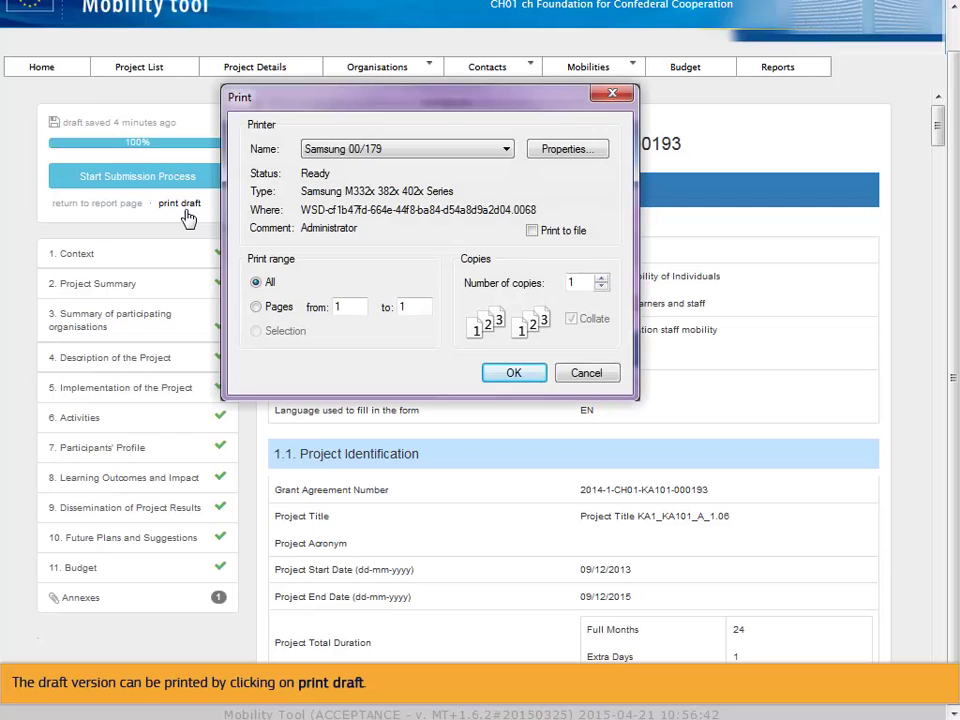
left_click(505, 375)
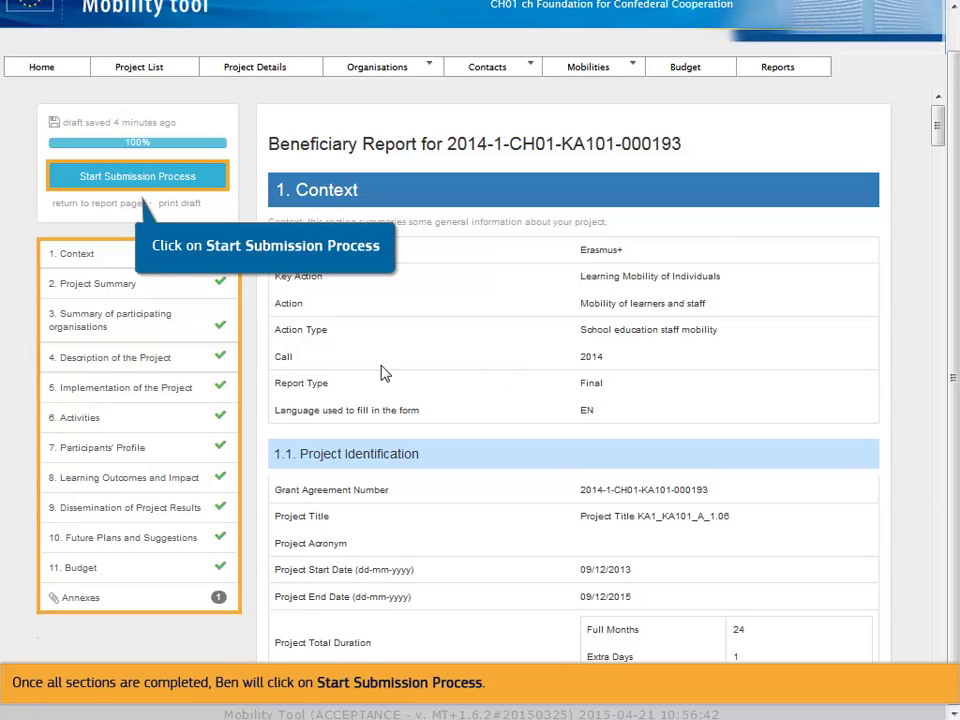
Step: Start the submission process and save the Declaration of Honour PDF to disk
left_click(140, 177)
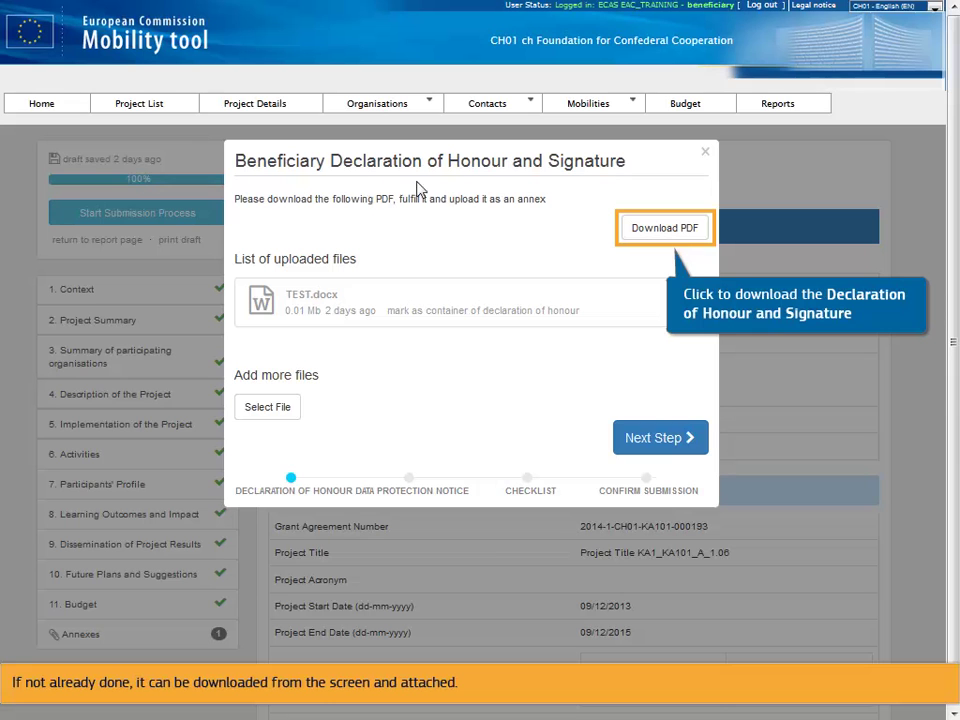
left_click(660, 229)
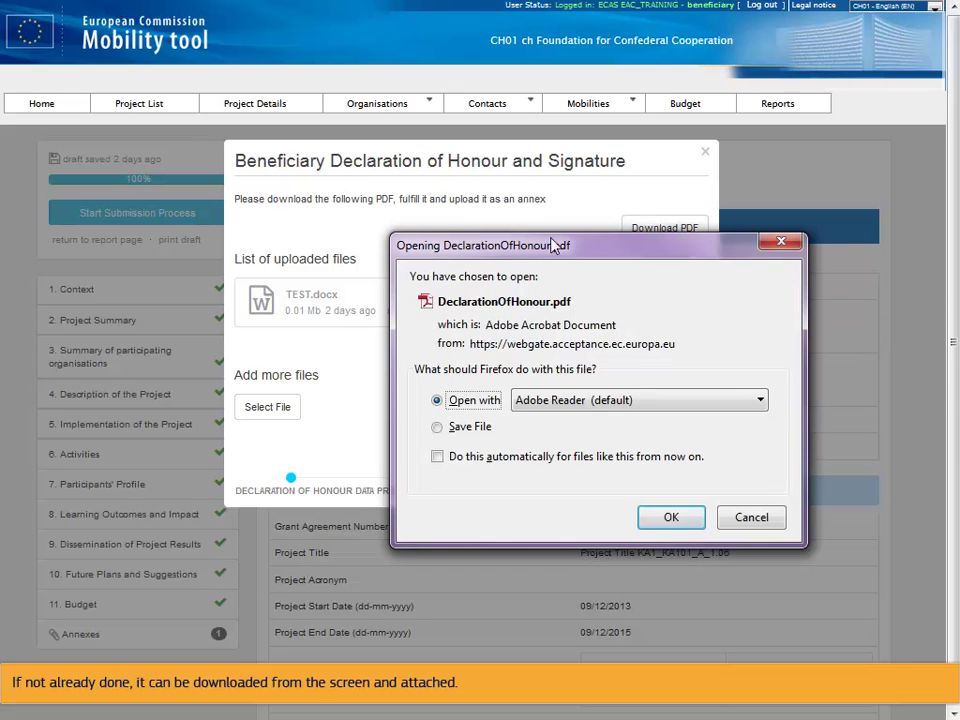
left_click(437, 427)
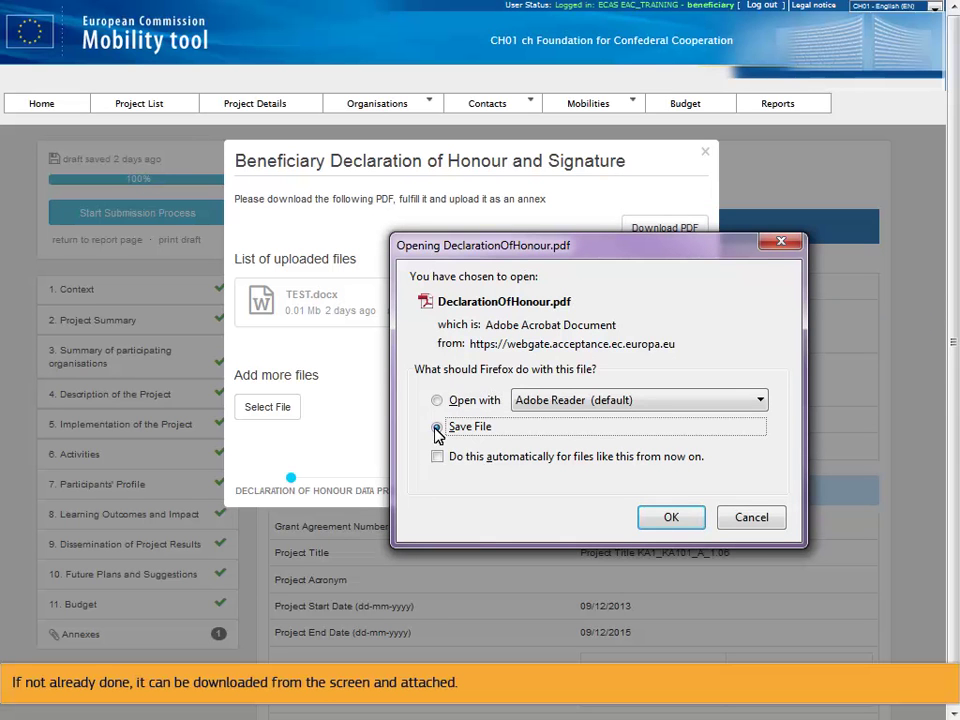
left_click(671, 518)
left_click(767, 643)
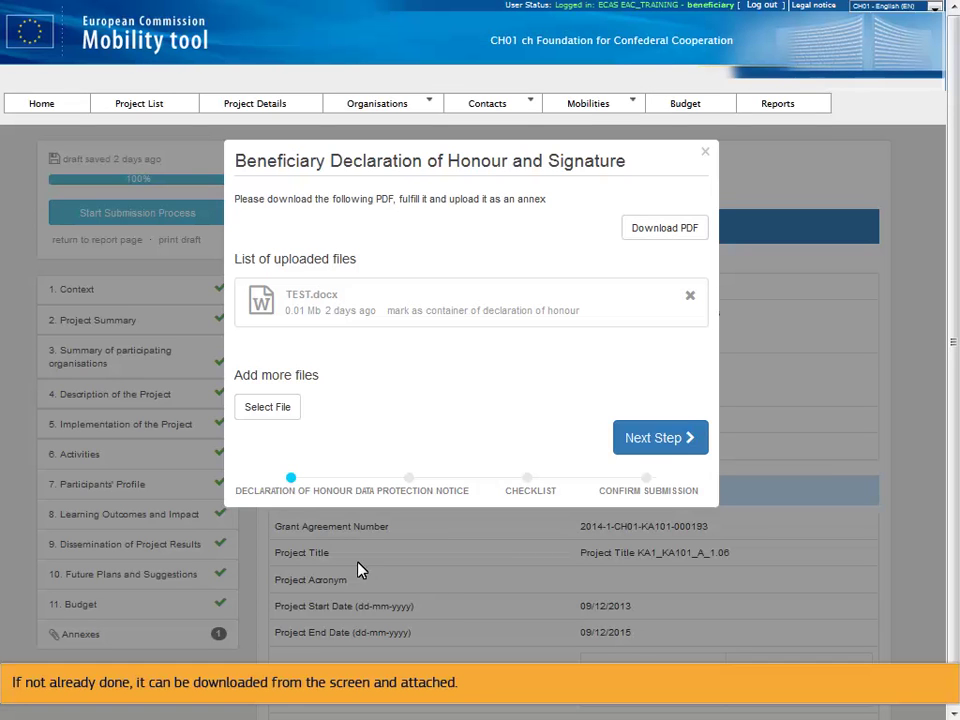
Step: Upload DeclarationOfHonour.pdf and advance to the Data Protection Notice step
left_click(272, 408)
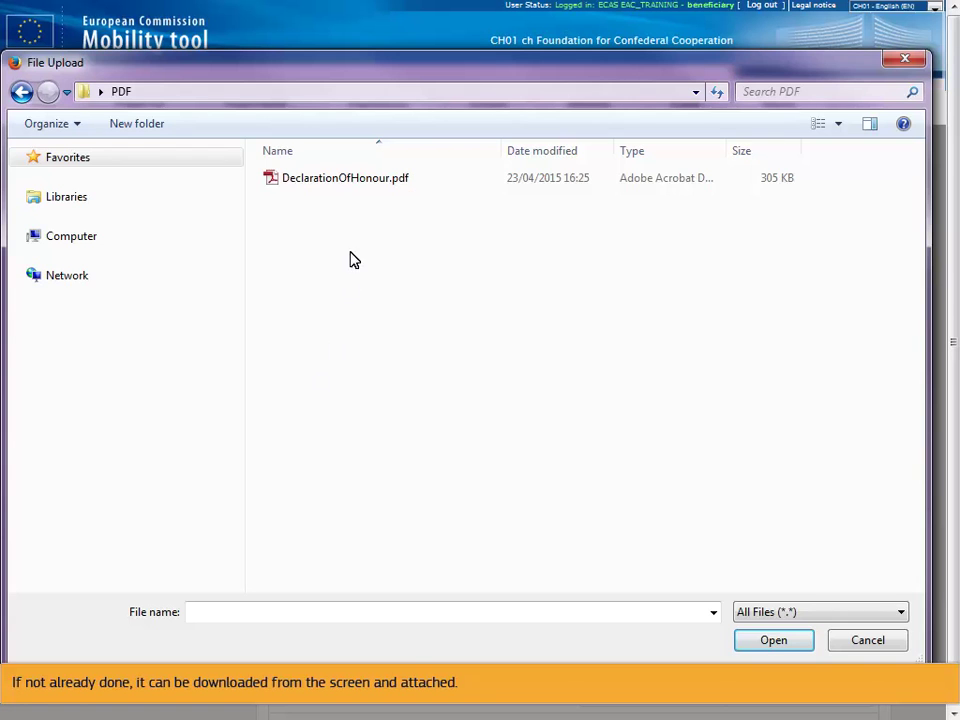
left_click(352, 180)
left_click(750, 641)
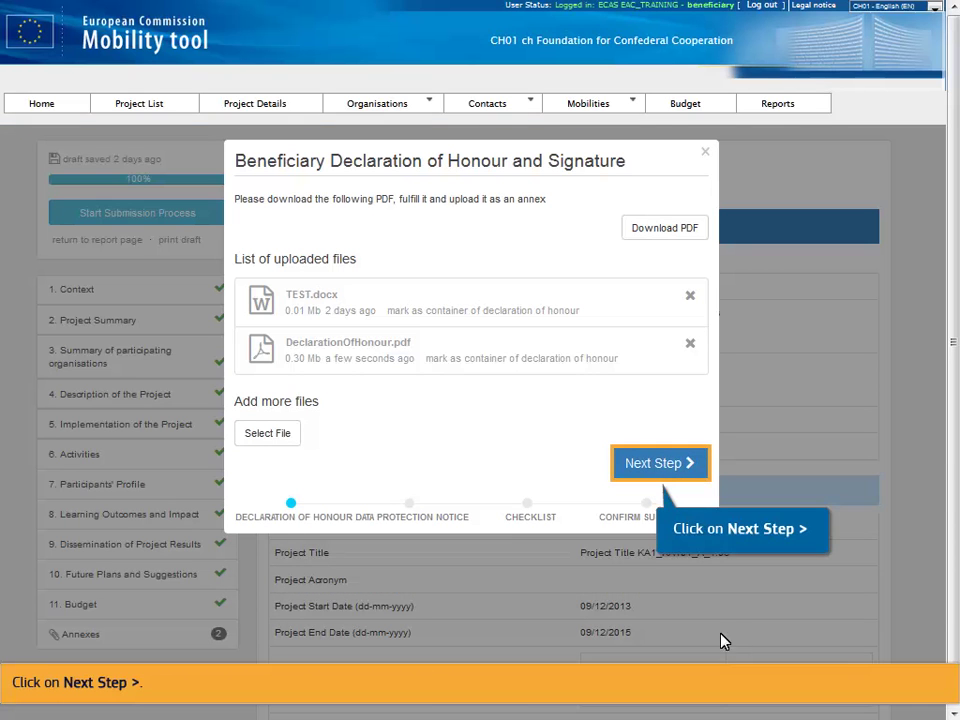
left_click(647, 475)
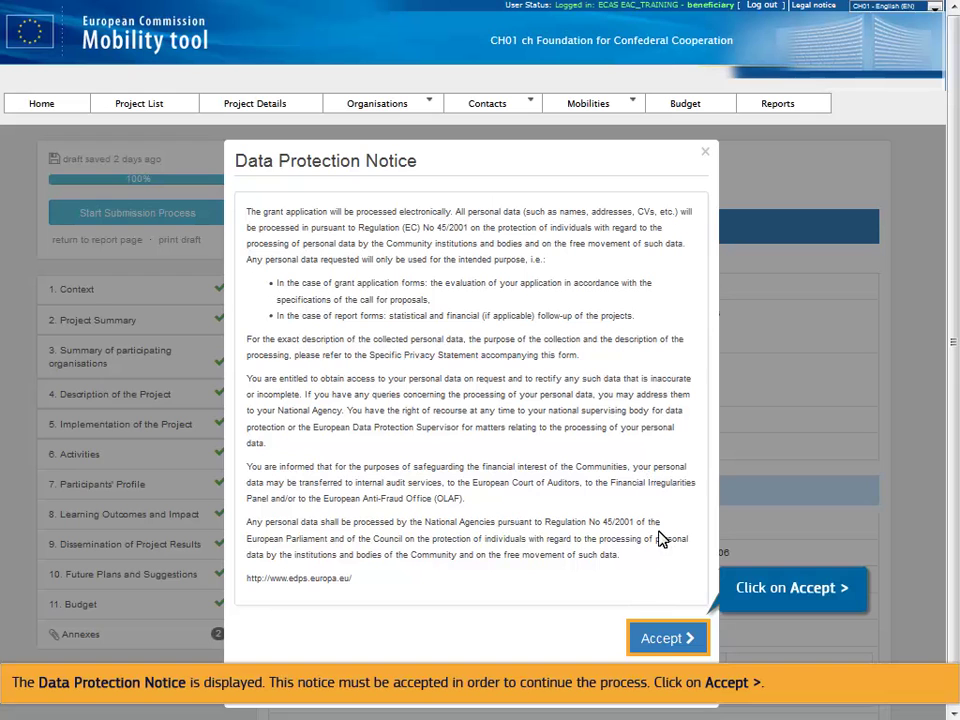
Step: Accept the data protection notice, mark all five checklist items Done, and proceed to confirmation
left_click(662, 638)
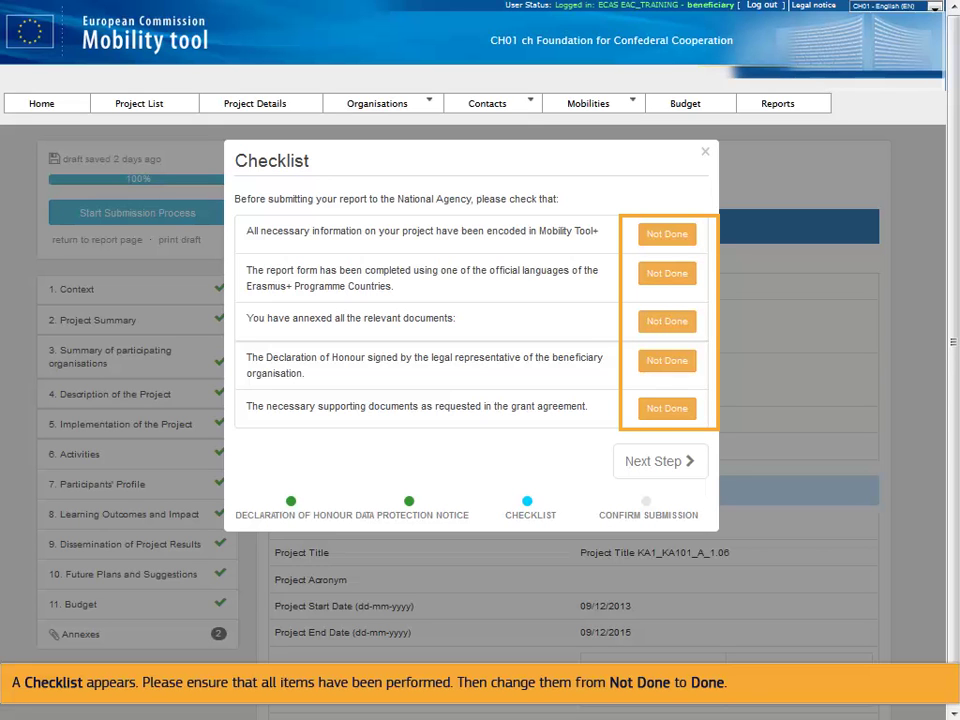
left_click(668, 238)
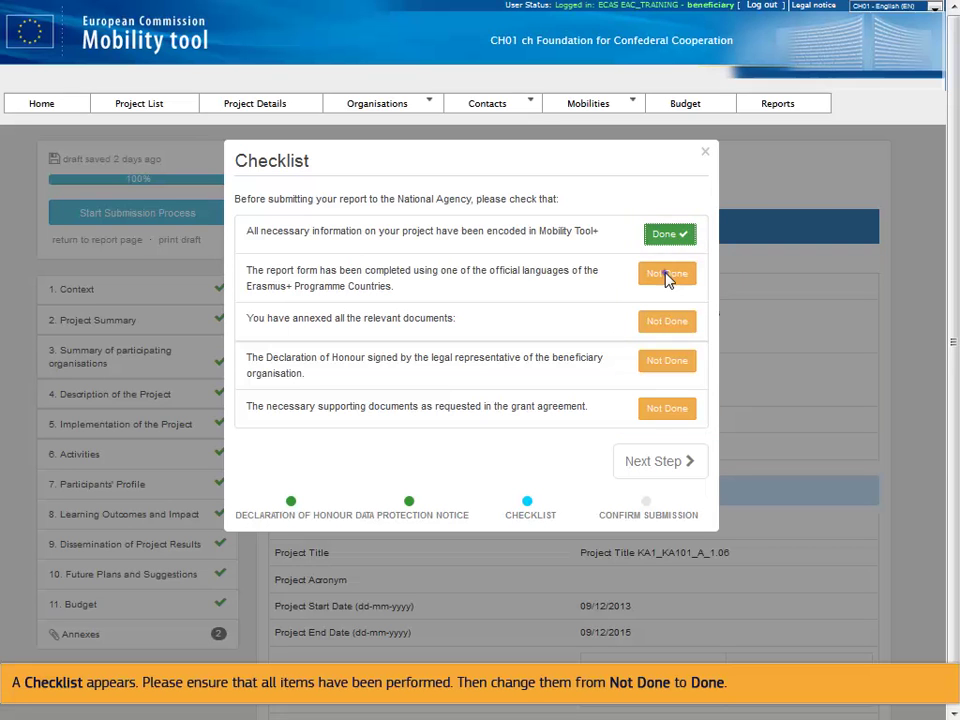
left_click(668, 274)
left_click(664, 320)
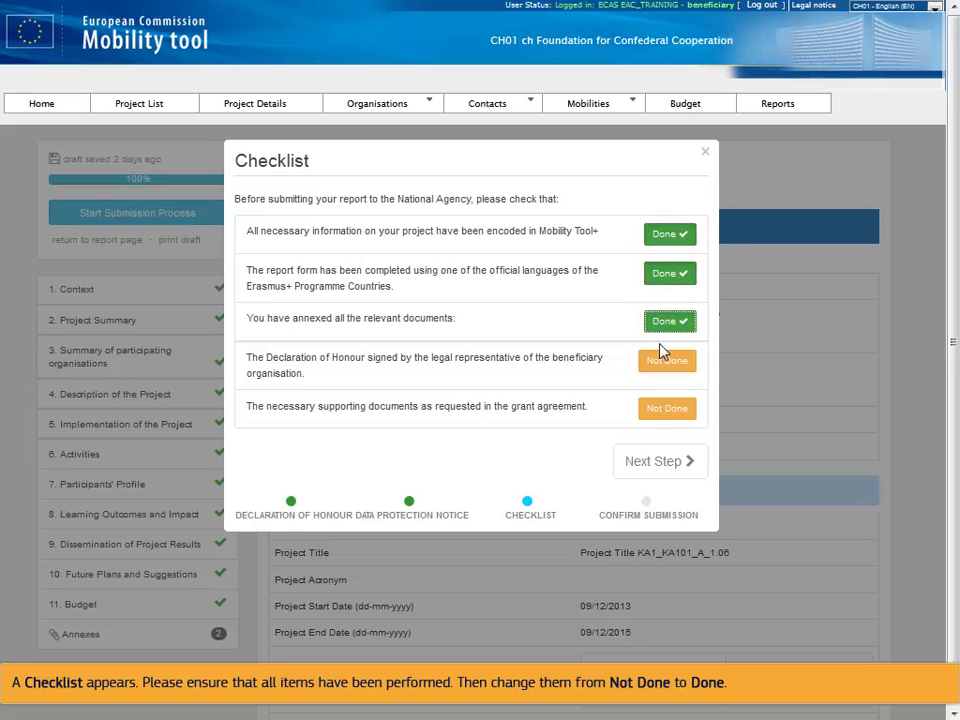
left_click(665, 364)
left_click(667, 411)
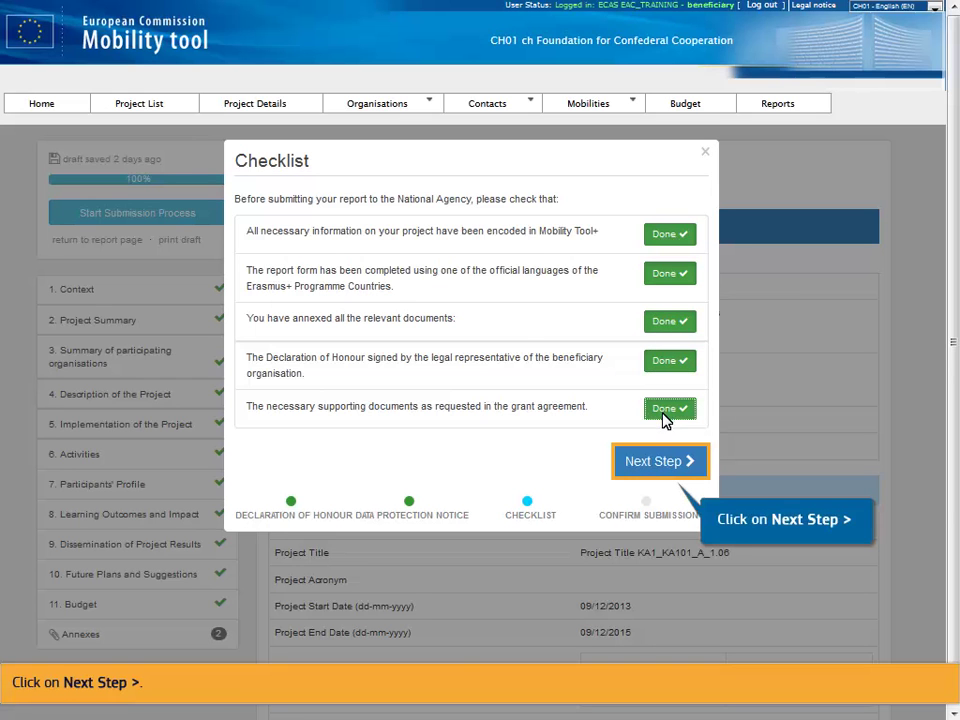
left_click(664, 464)
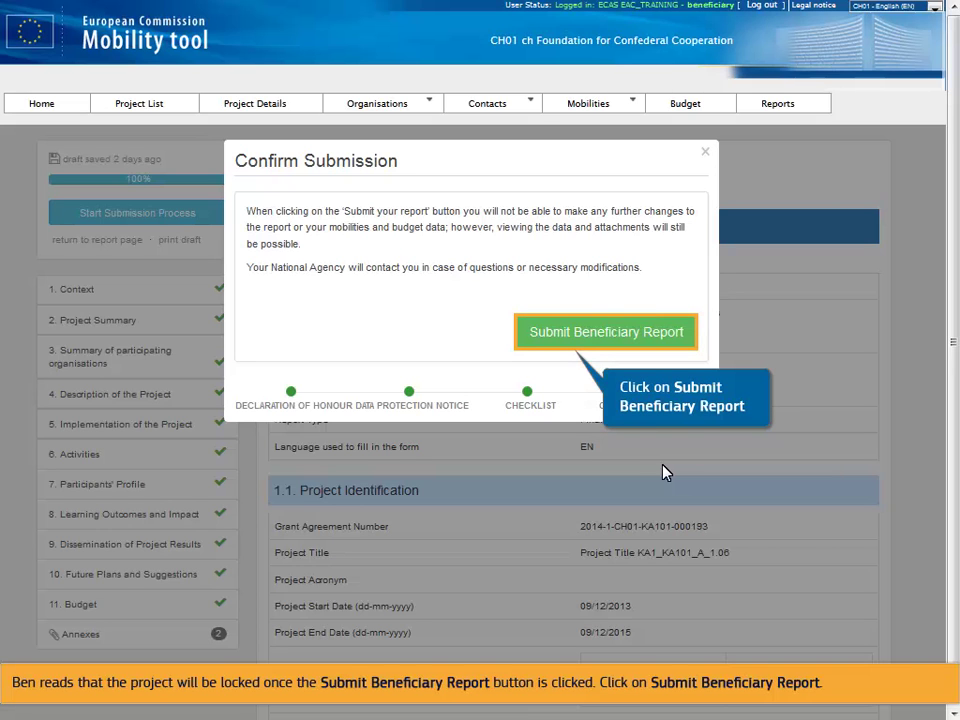
Step: Submit the beneficiary report from the Confirm Submission step
left_click(542, 331)
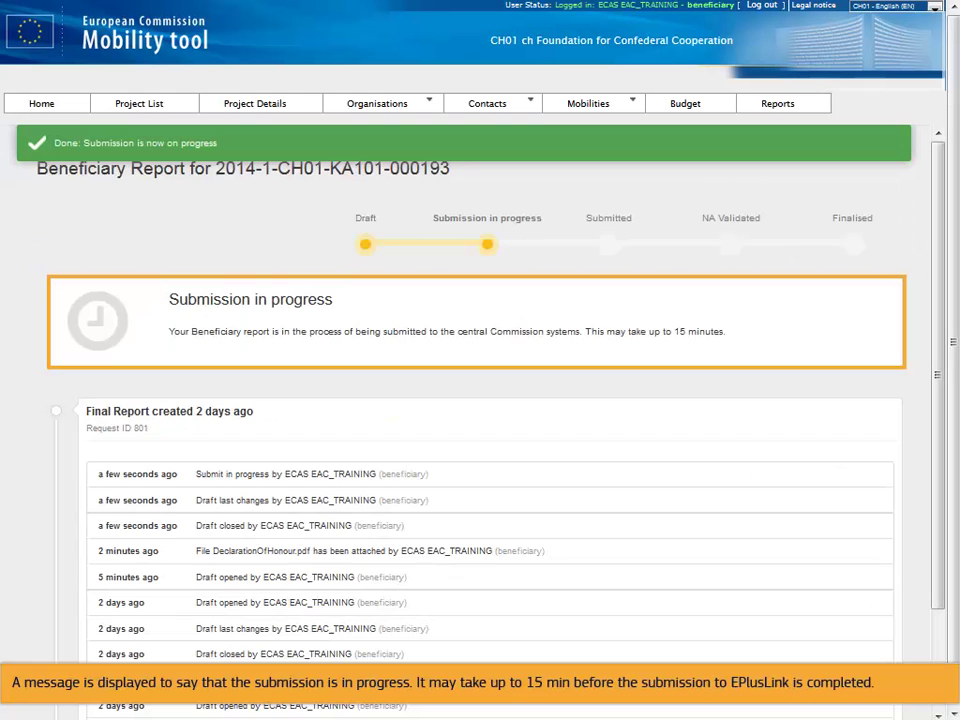